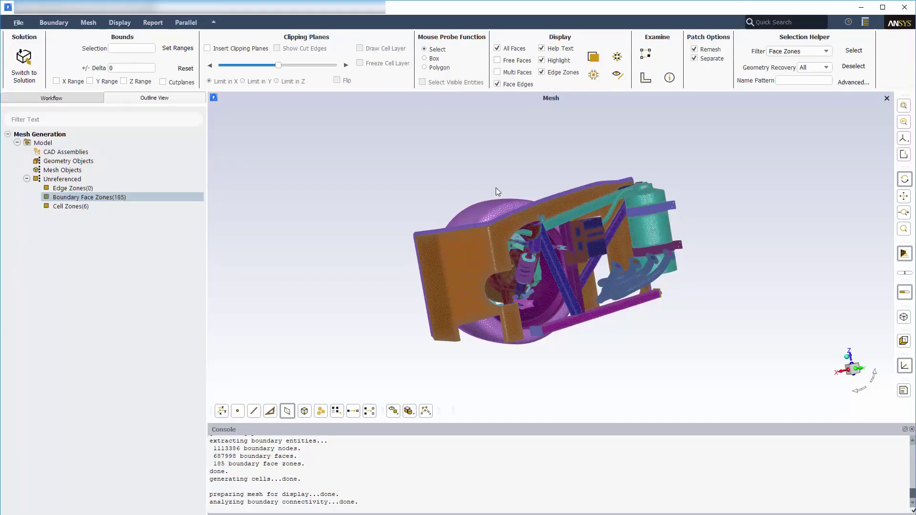
Step: Examine the surface mesh around the wheel and suspension, and the clipped cell mesh at the drum's upper edge
left_click_drag(497, 191, 431, 188)
scroll(511, 276, "up", 6)
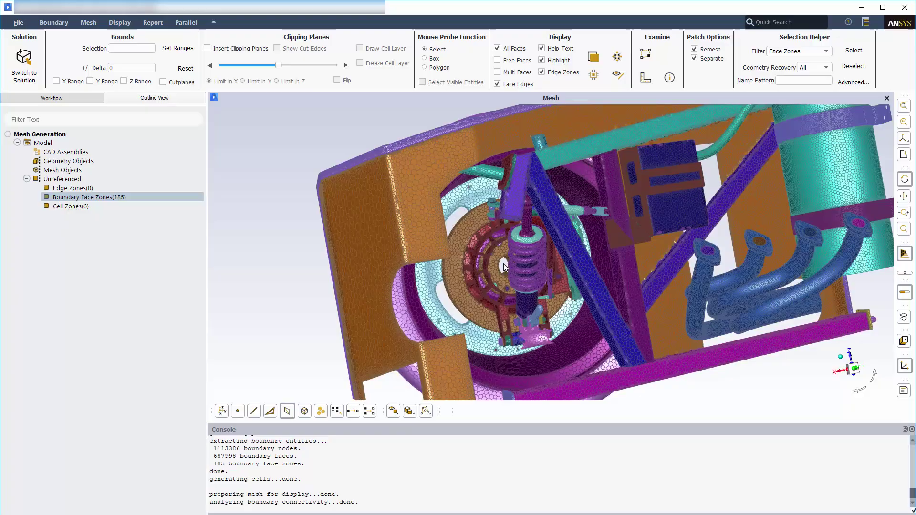
left_click_drag(582, 260, 646, 318)
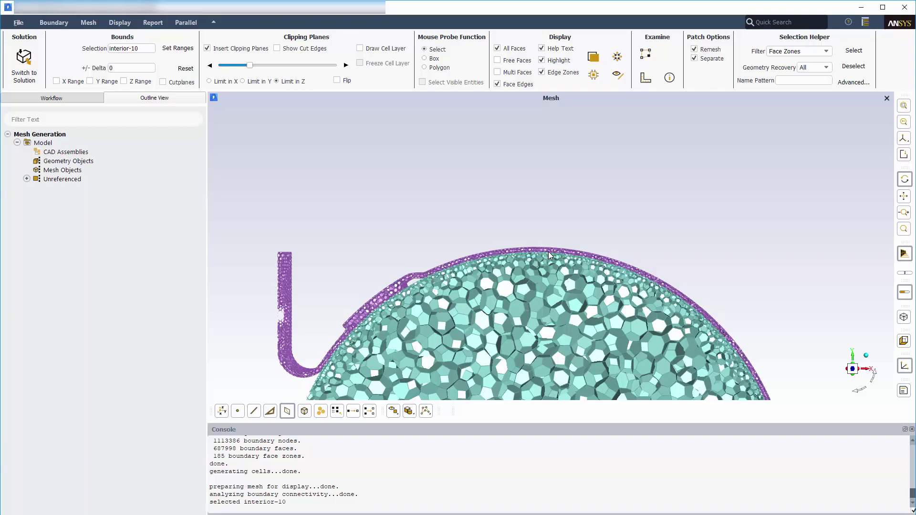
scroll(549, 251, "up", 10)
scroll(535, 257, "up", 2)
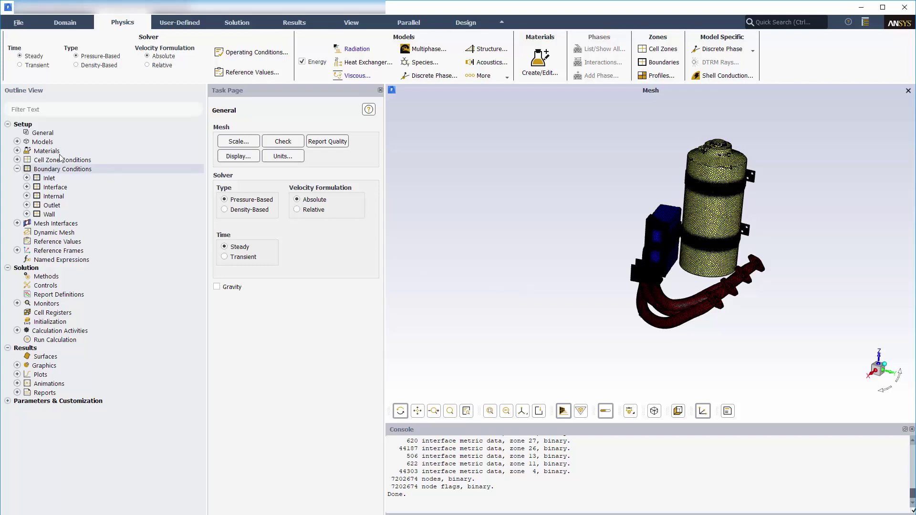
Step: Review the settings of the viscous model and the radiation model, accepting both as they are
left_click(18, 141)
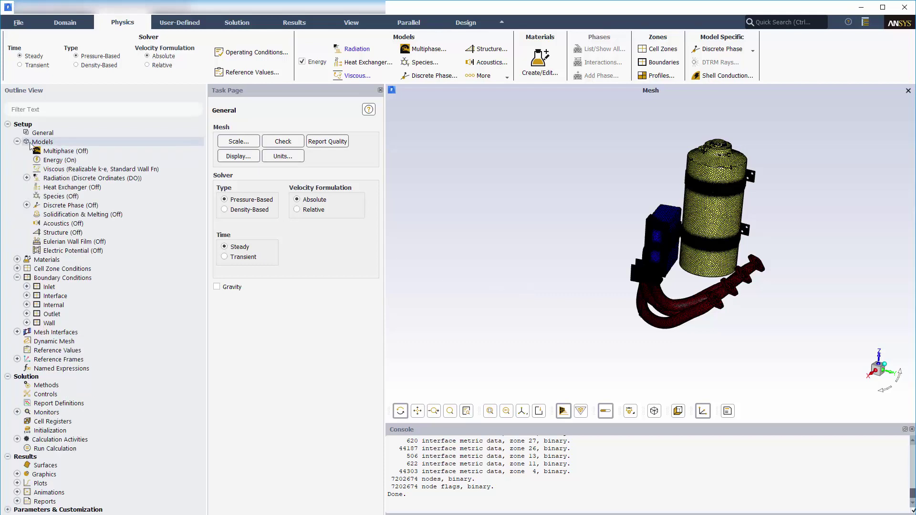
double_click(81, 169)
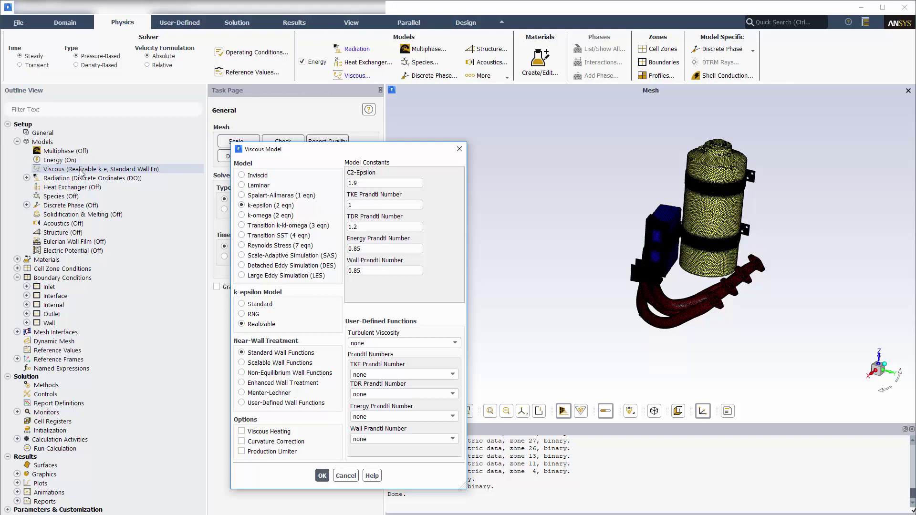
left_click(322, 476)
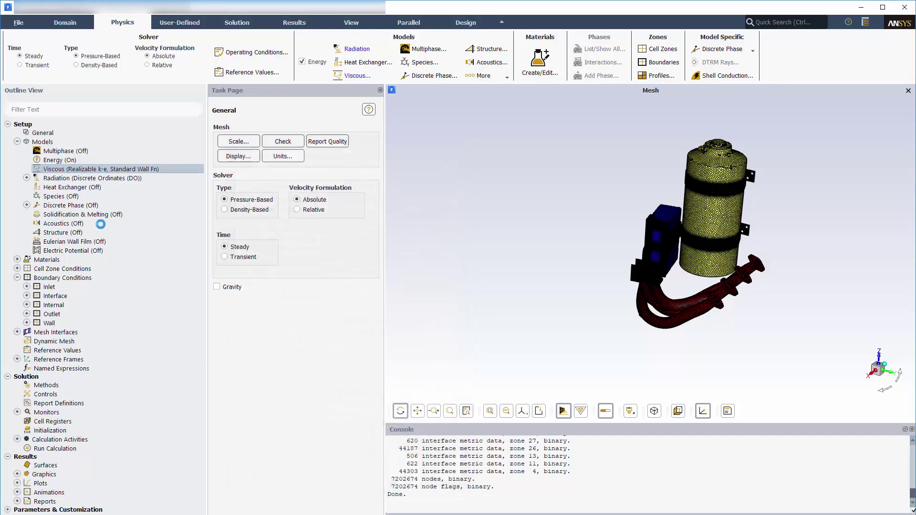
double_click(93, 179)
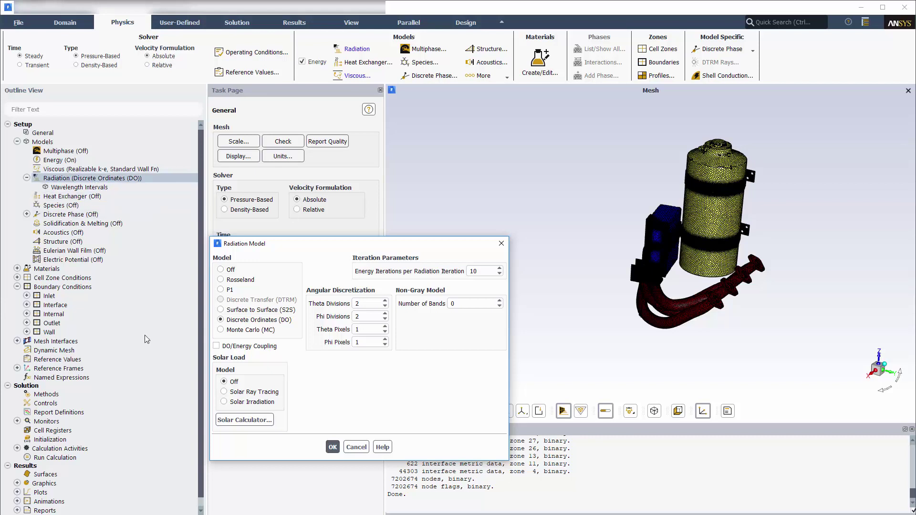
left_click(332, 448)
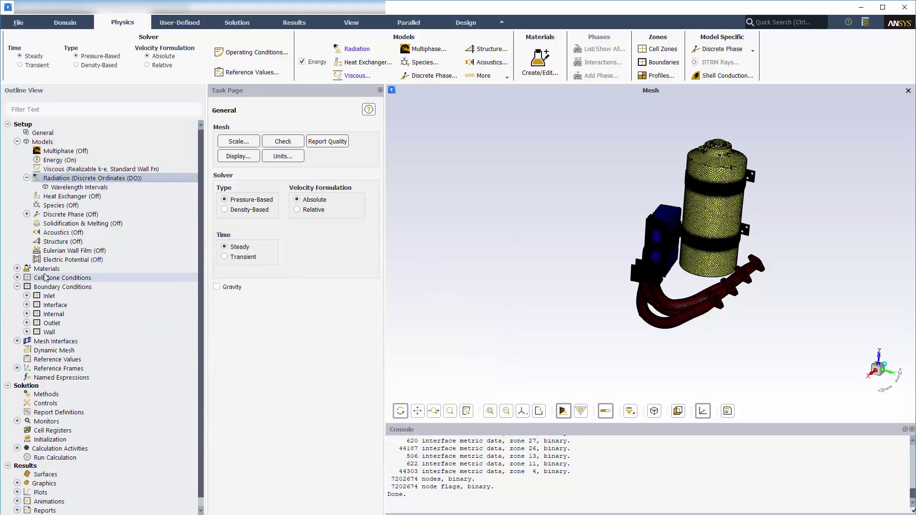
Step: Check which fluid and solid materials are defined in the setup
left_click(18, 268)
left_click(27, 278)
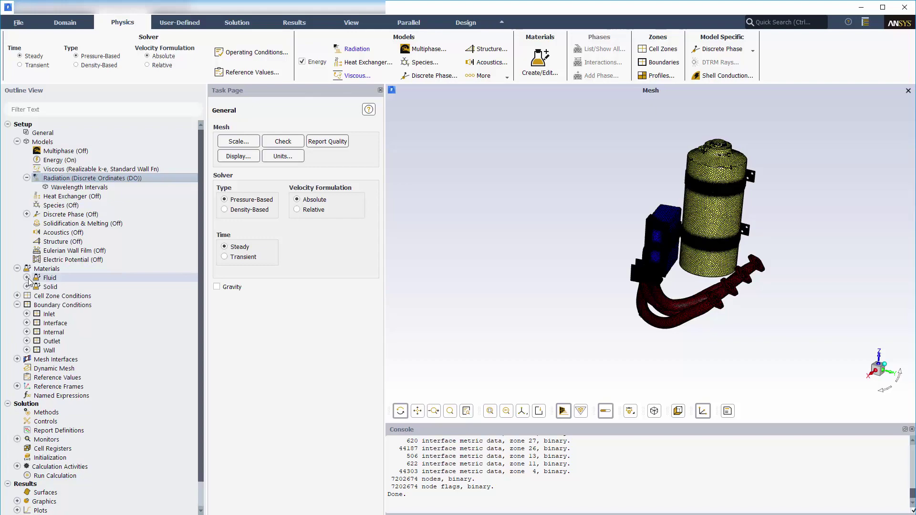
left_click(26, 296)
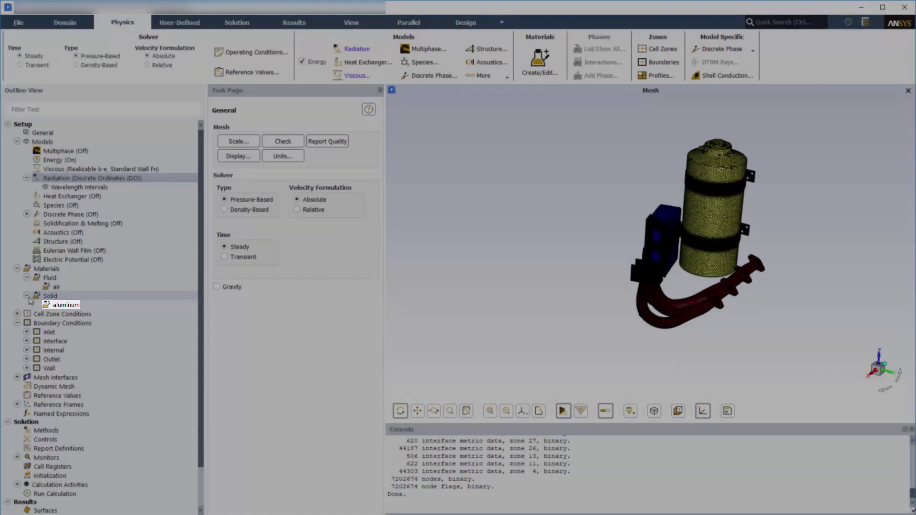
left_click(27, 296)
left_click(26, 278)
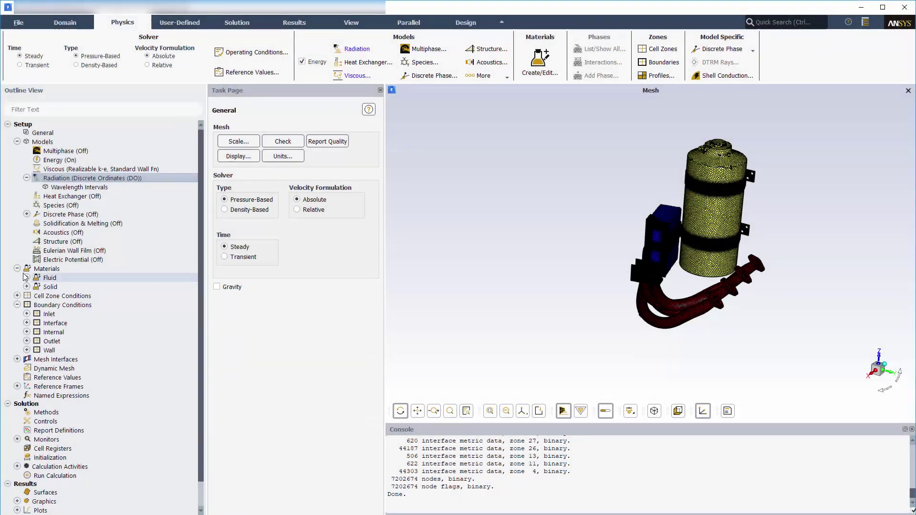
left_click(17, 269)
Step: Review the momentum and thermal conditions of the _box-inlet velocity inlet and the momentum conditions of the _box-outlet pressure outlet
left_click(27, 296)
double_click(78, 306)
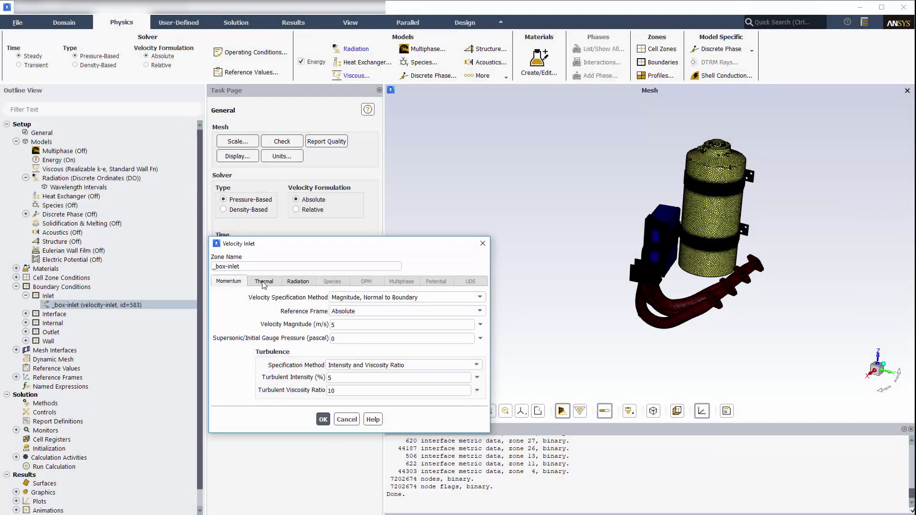
left_click(264, 281)
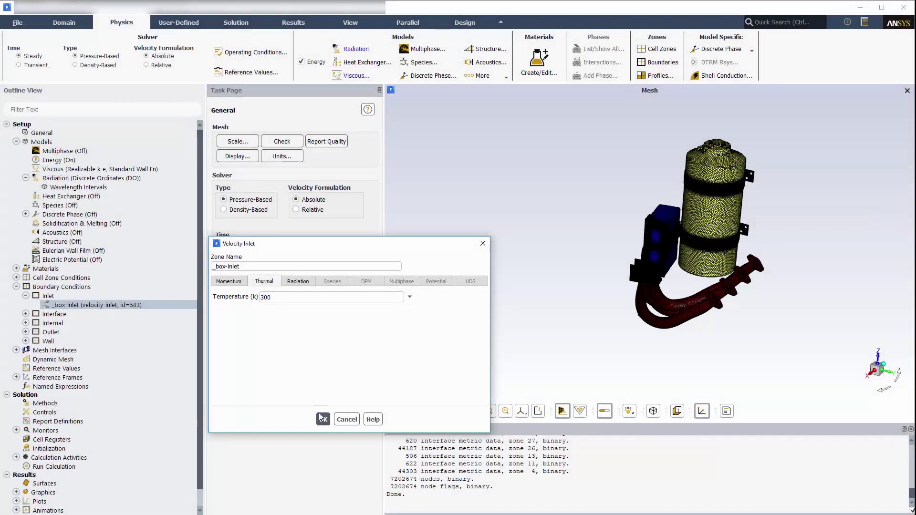
left_click(322, 419)
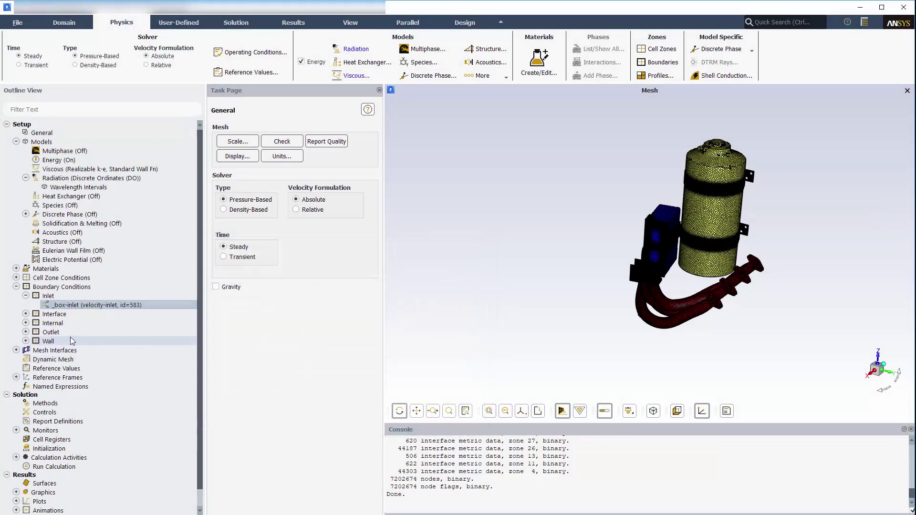
left_click(26, 332)
double_click(78, 341)
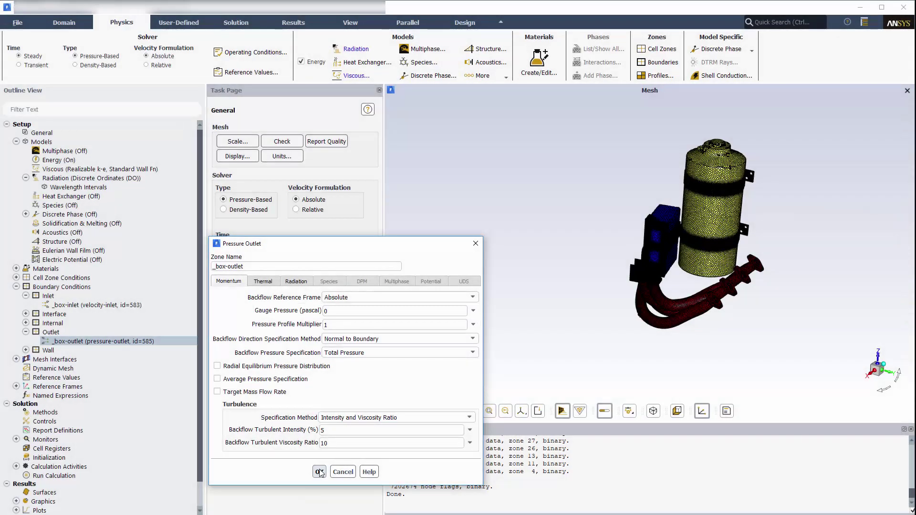
left_click(319, 472)
Step: Filter the outline for wall-exhaust, review that wall's thermal conditions, and clear the filter
left_click(49, 110)
type("wall-exhaust")
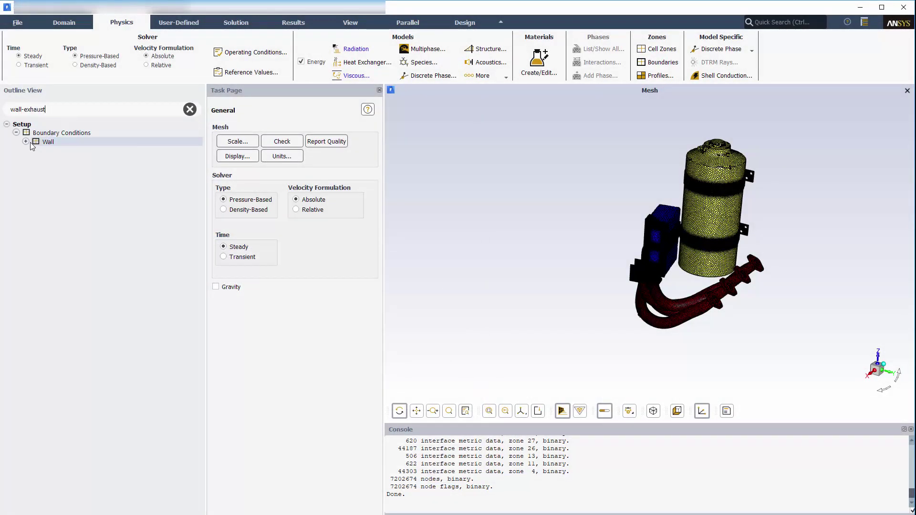
left_click(26, 141)
double_click(64, 151)
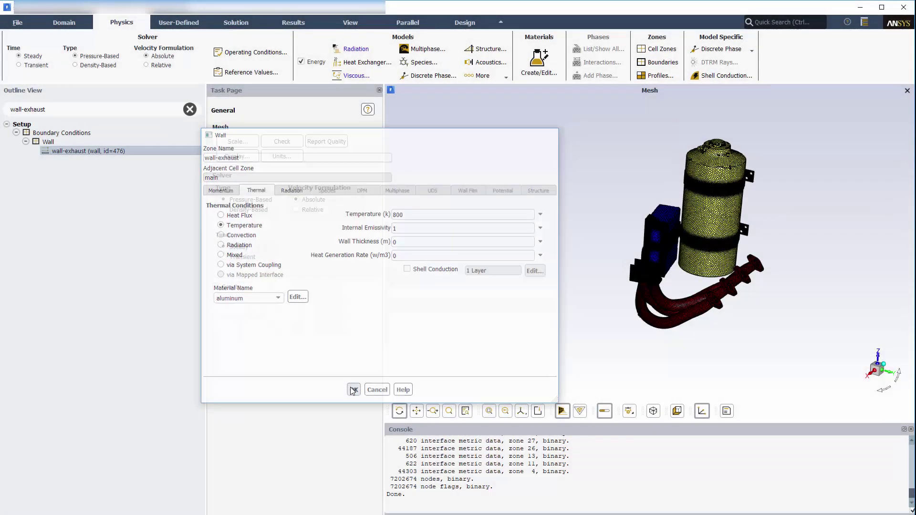
left_click(354, 391)
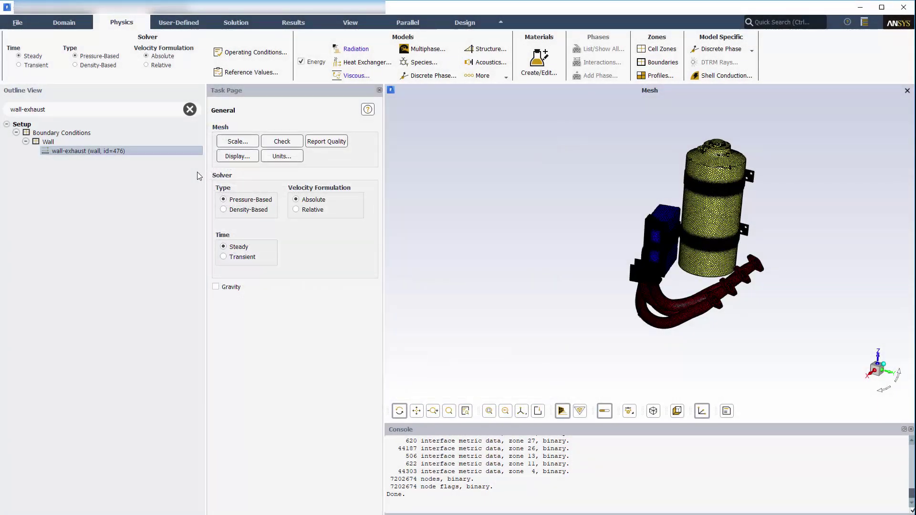
left_click(189, 109)
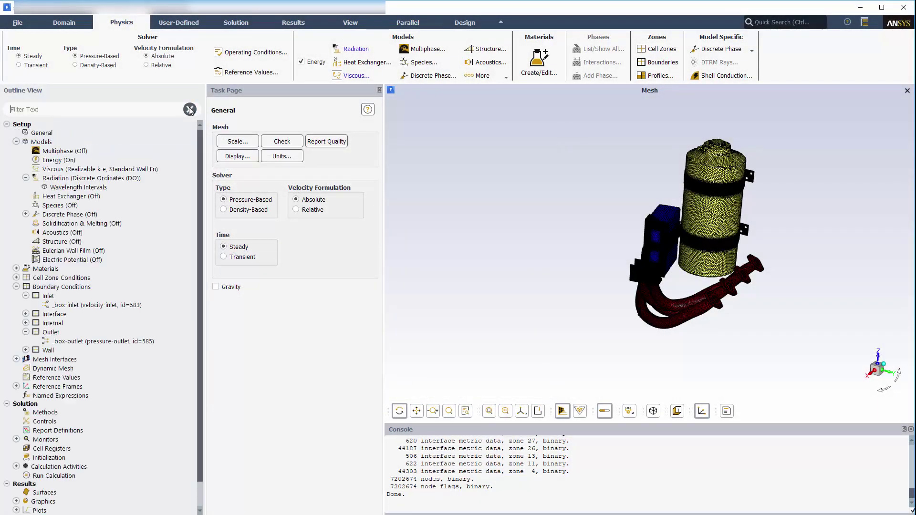
Step: Auto-create mesh interfaces from all unassigned interface zones with one-to-one pairing, the Mapped option and the name prefix fs
double_click(71, 360)
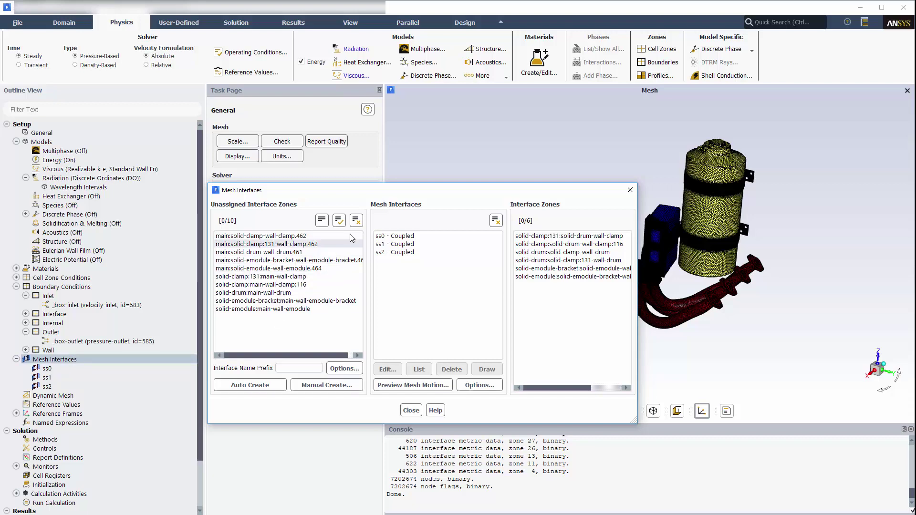
left_click(343, 221)
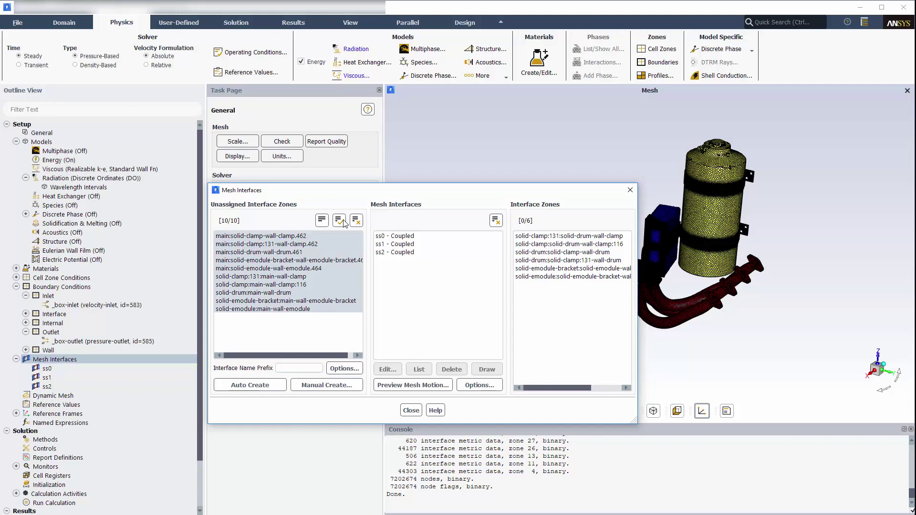
left_click(344, 368)
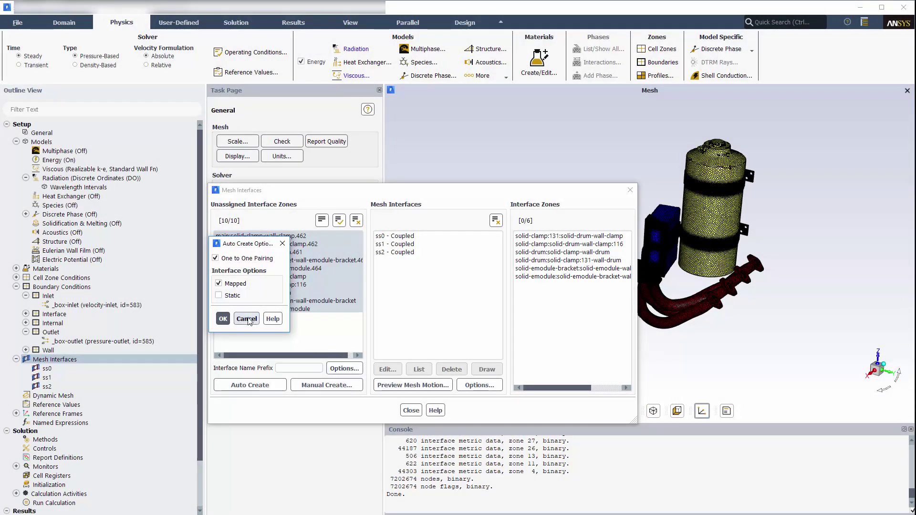
left_click(222, 320)
left_click(291, 368)
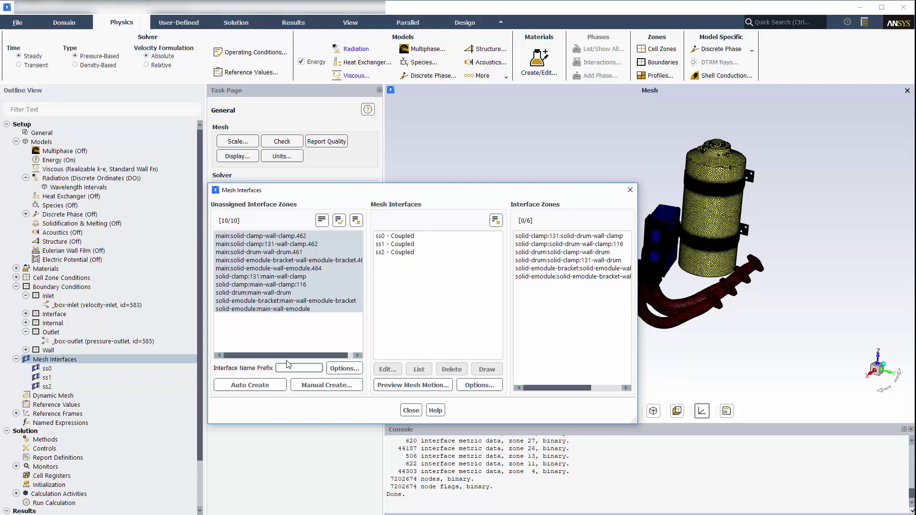
type("fs")
left_click(269, 387)
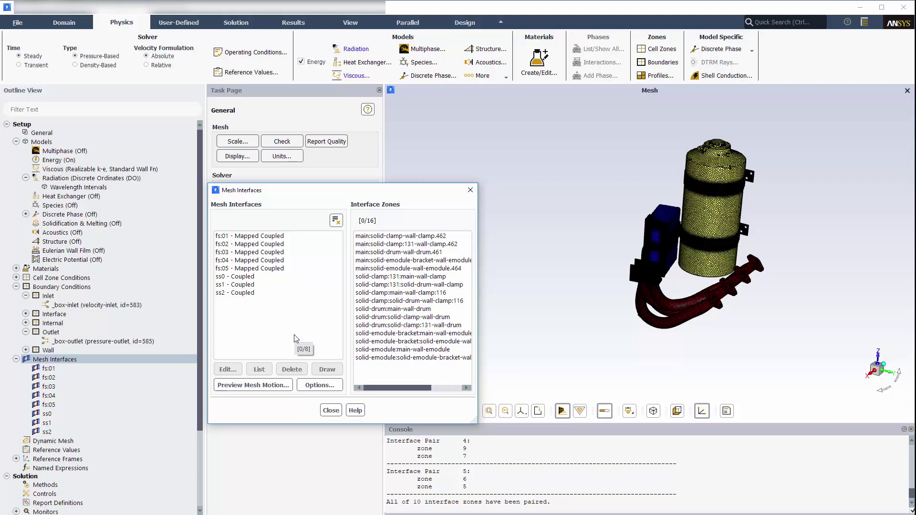
Step: Enable a local tolerance of 3 with the local edge length factor for the mapped interfaces fs:01 through fs:05
left_click(263, 236)
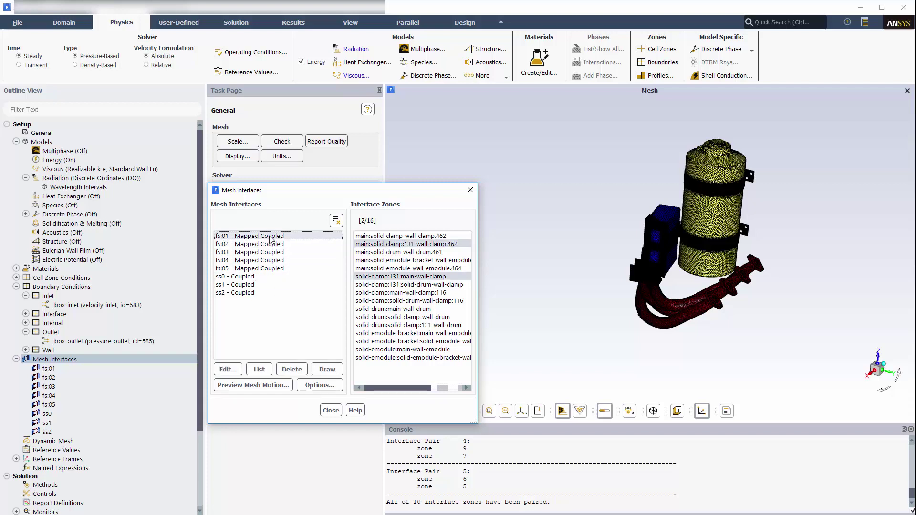
left_click(228, 370)
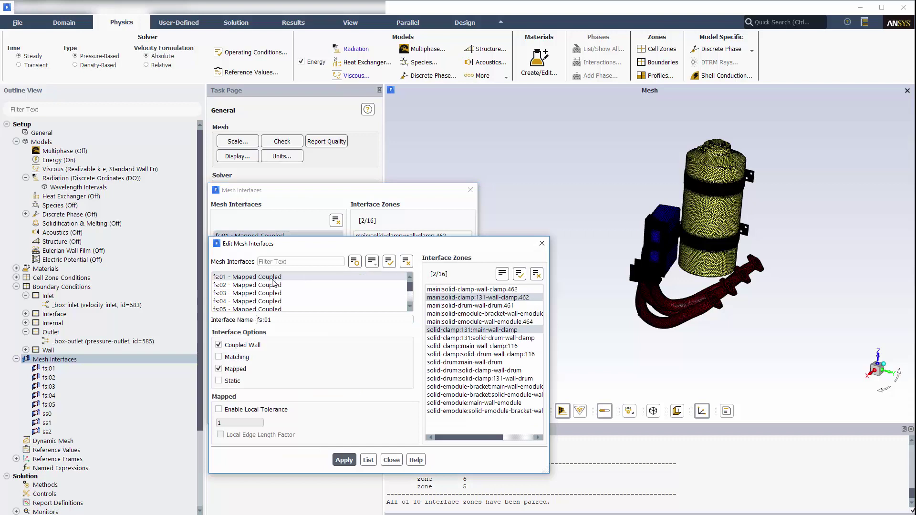
left_click_drag(275, 294, 266, 389)
left_click(219, 409)
left_click_drag(236, 423, 198, 419)
type("3")
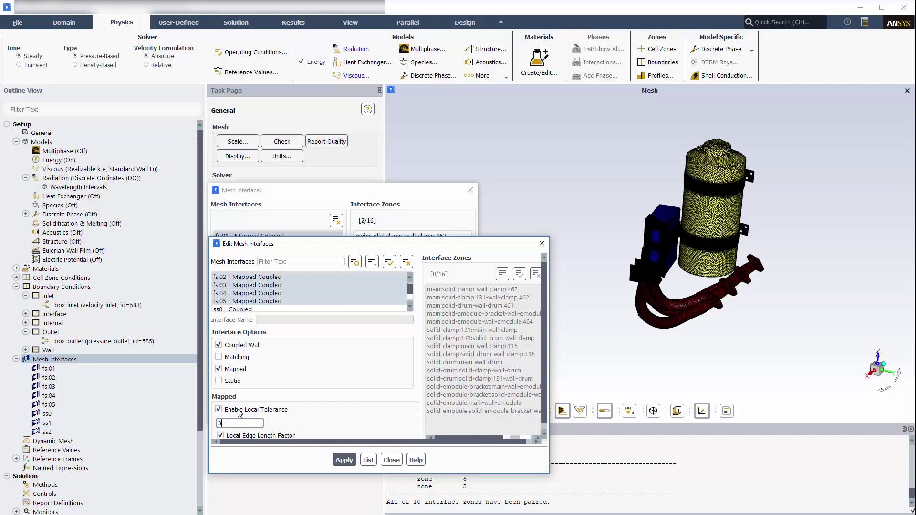
left_click(344, 460)
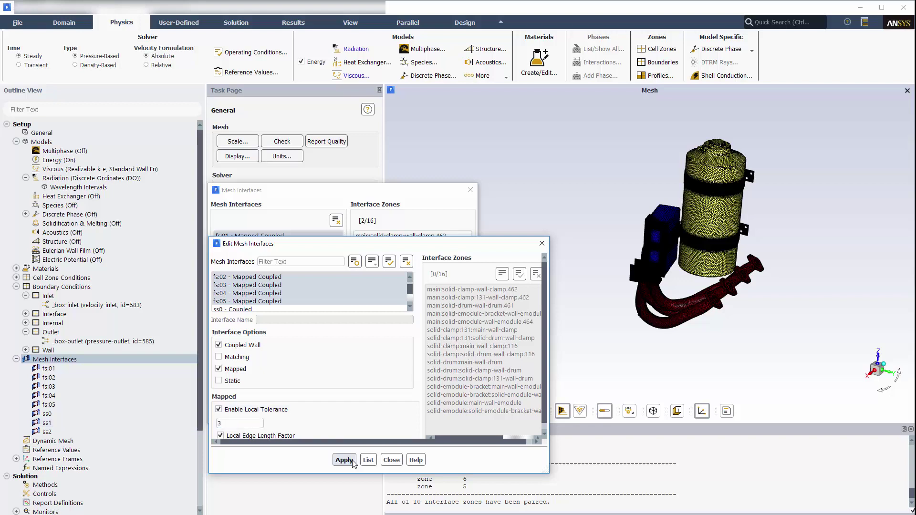
left_click(269, 280)
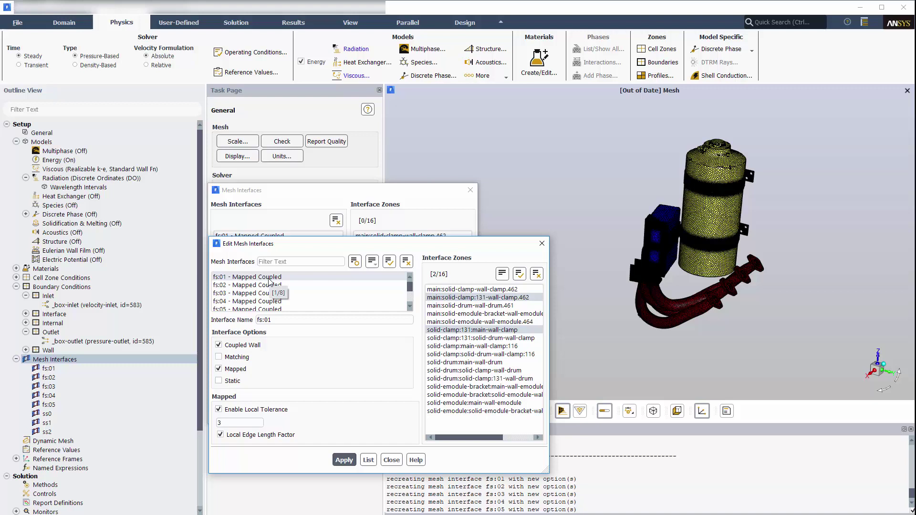
left_click(387, 459)
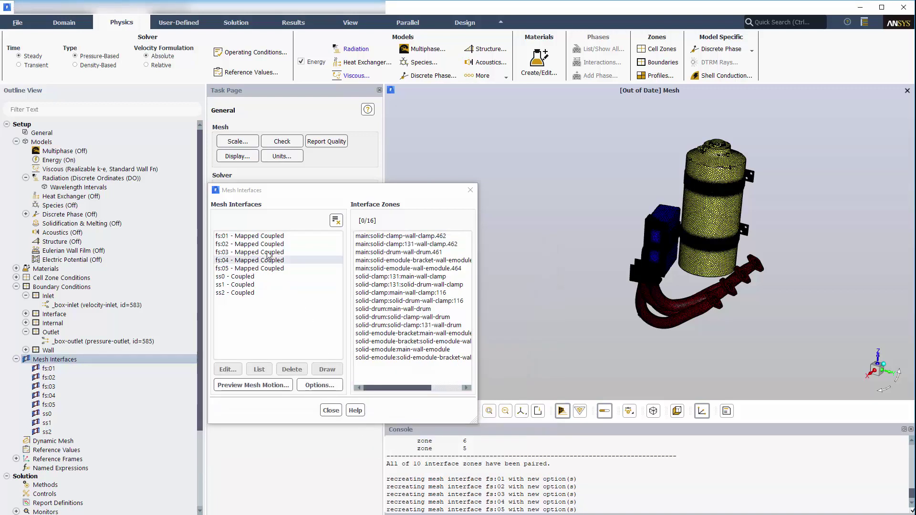
Step: Draw the mapped interface fs:01 and examine how its paired zones match on the clamp
left_click(253, 236)
left_click(330, 373)
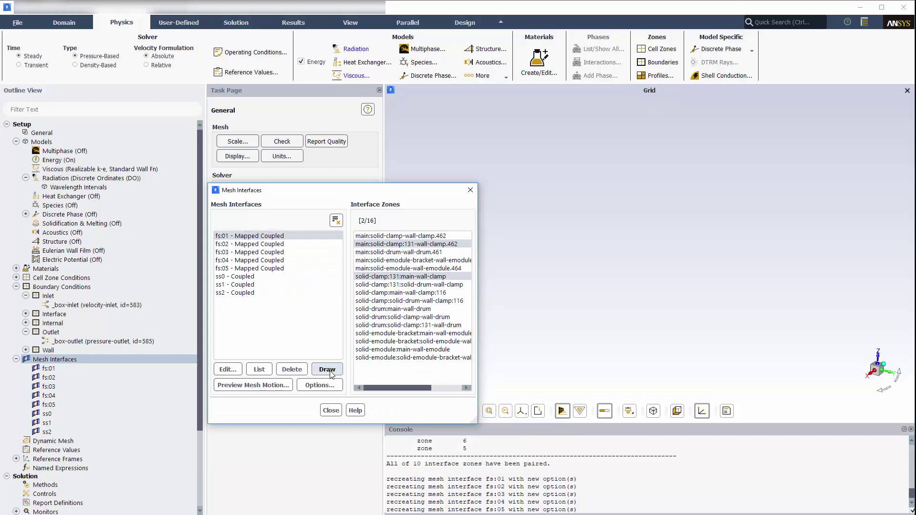
scroll(717, 196, "up", 5)
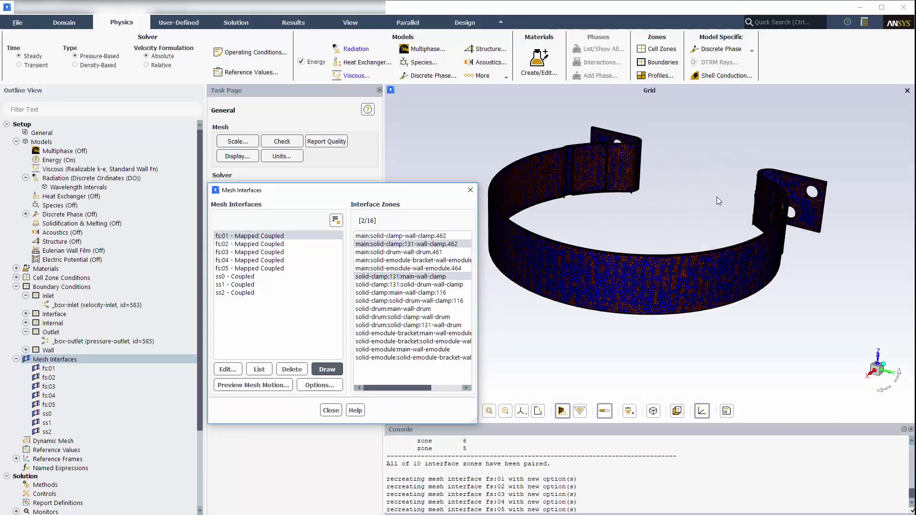
scroll(674, 241, "up", 2)
scroll(680, 230, "down", 2)
mouse_move(677, 258)
left_mouse_down()
mouse_move(675, 268)
mouse_move(674, 248)
left_mouse_up()
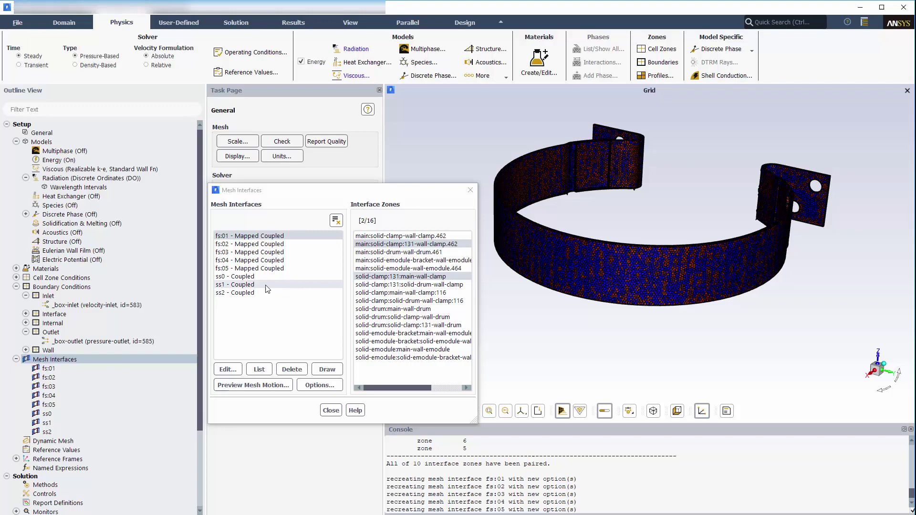
Step: Draw the coupled interface ss1 and examine the contact area between the clamp and the drum
left_click(285, 284)
left_click(326, 369)
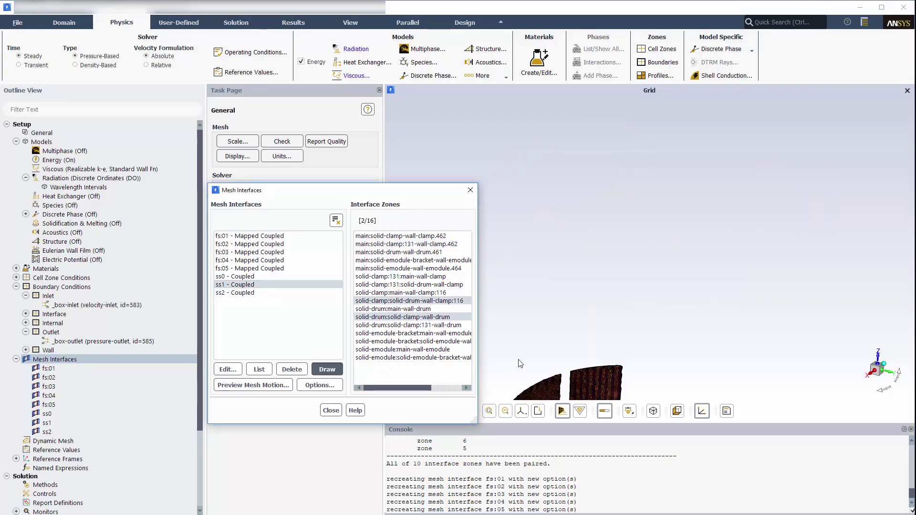
mouse_move(614, 349)
left_mouse_down()
mouse_move(611, 258)
mouse_move(679, 255)
mouse_move(696, 278)
mouse_move(667, 268)
mouse_move(693, 259)
left_mouse_up()
scroll(615, 253, "up", 5)
scroll(696, 279, "down", 3)
scroll(648, 259, "up", 2)
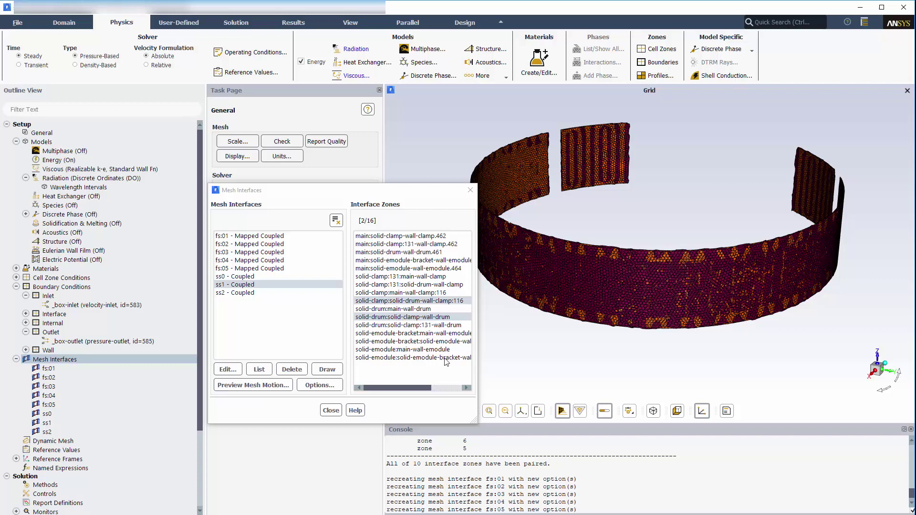
Step: Close the mesh interfaces setup, review the pressure-velocity coupling and spatial discretization schemes in the solution methods, and open the solution controls
left_click(333, 411)
left_click(243, 23)
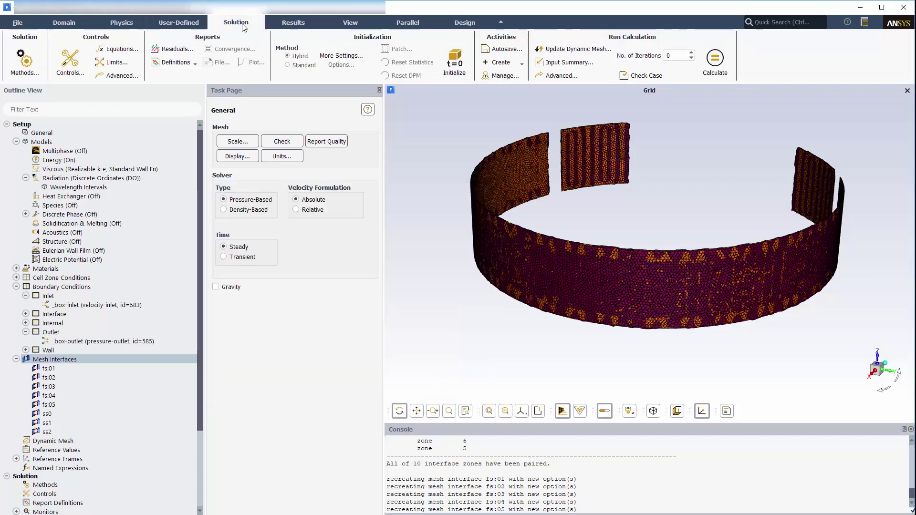
left_click(25, 62)
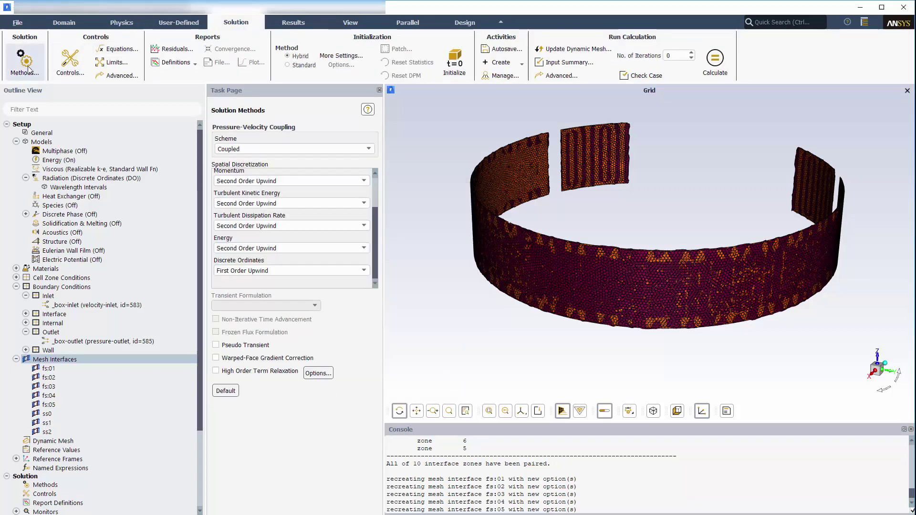
left_click_drag(377, 228, 377, 193)
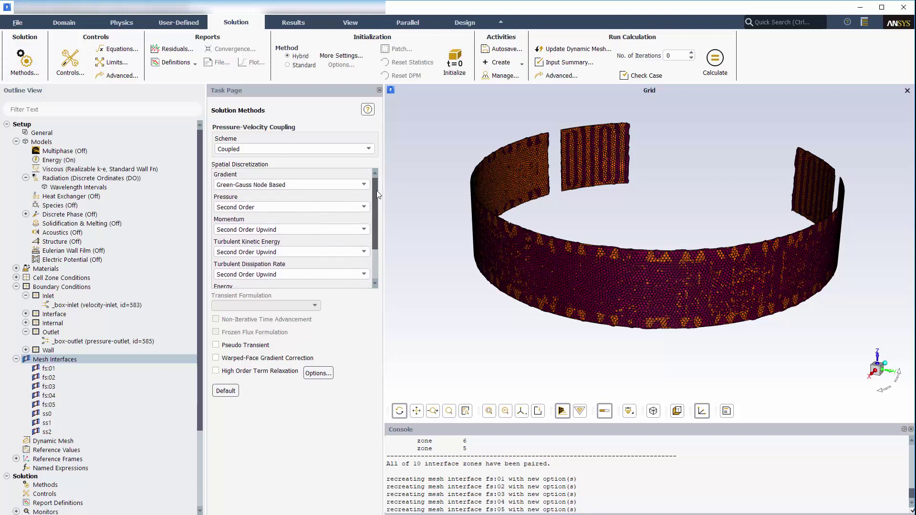
scroll(371, 207, "down", 3)
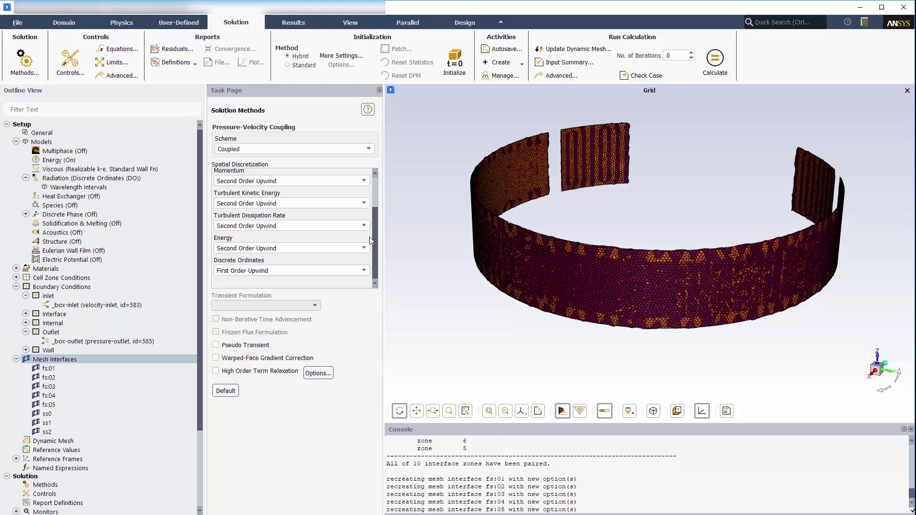
left_click(70, 62)
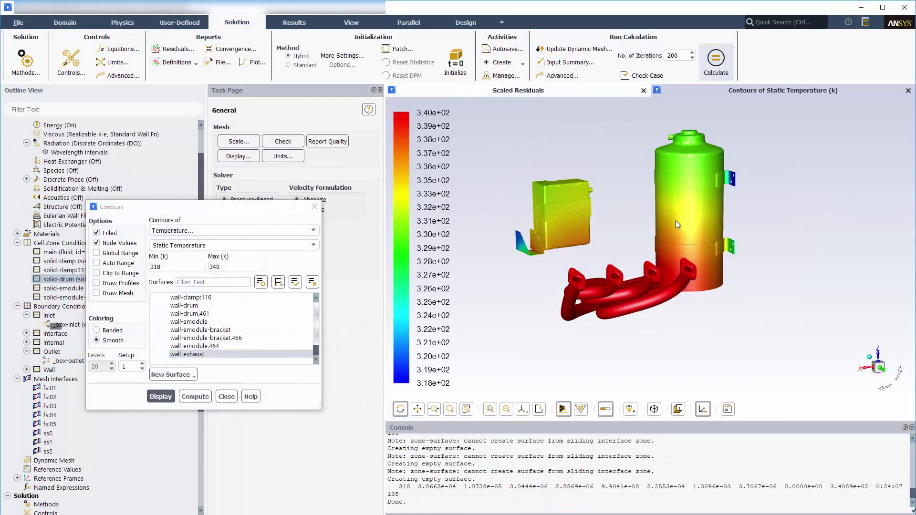
Step: Examine the static temperature contours on the underhood parts, and in CFD-Post the temperature contour on the World Car from several angles
left_click_drag(675, 220, 703, 274)
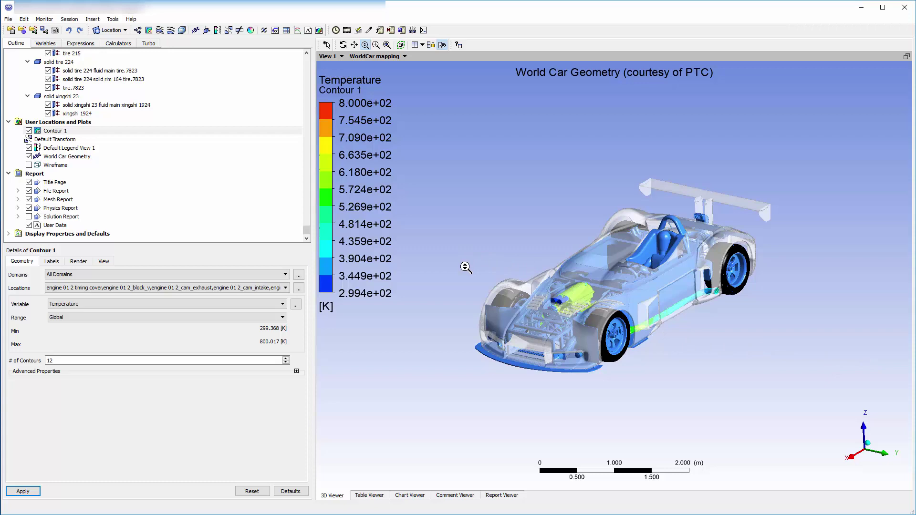
left_click_drag(466, 268, 459, 235)
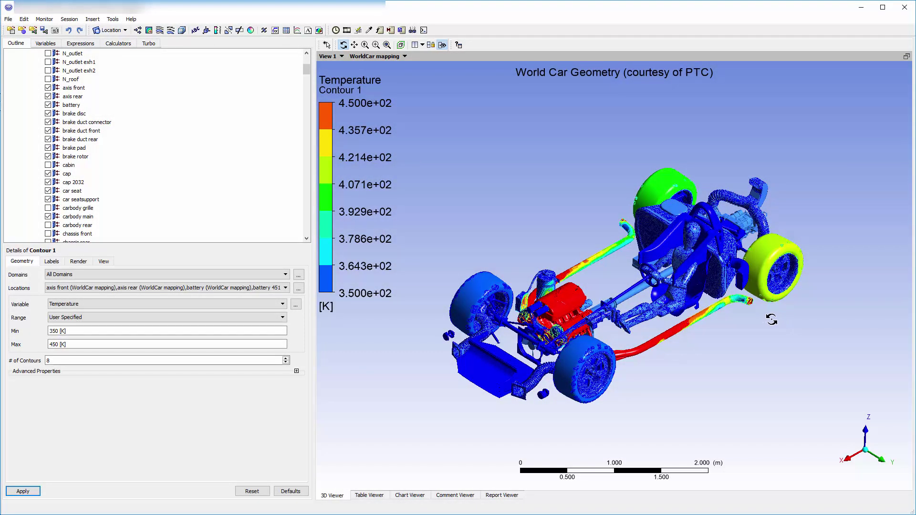
left_click_drag(764, 319, 348, 237)
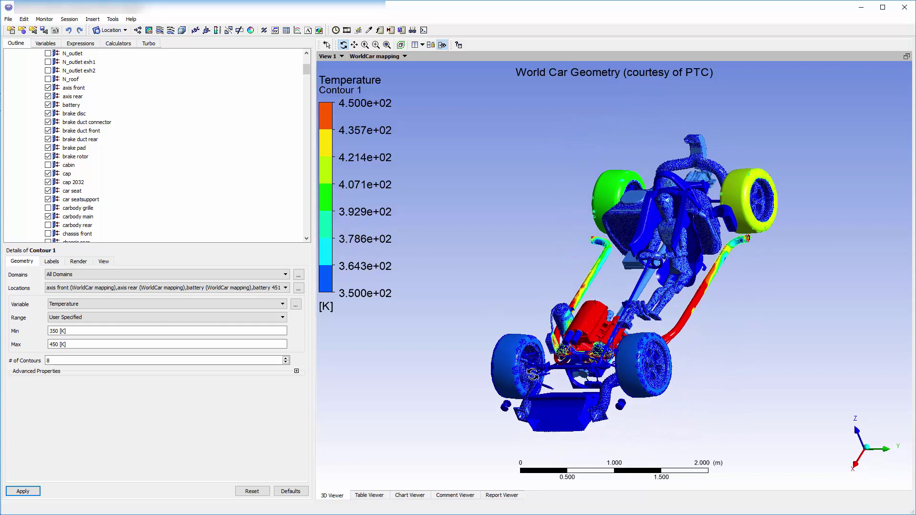